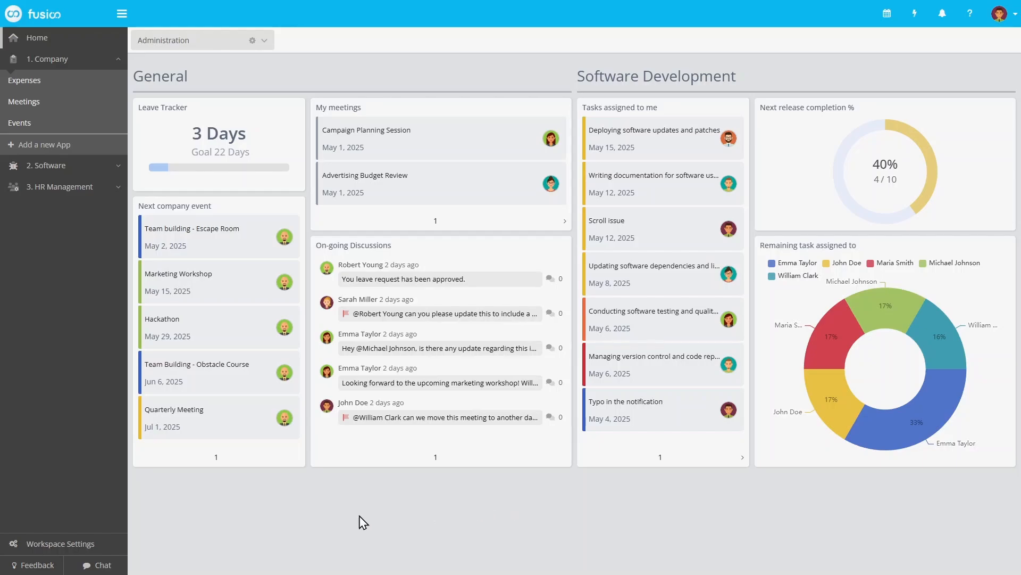
Step: Open the workspace's user management and view the user types offered for new invitations
left_click(116, 545)
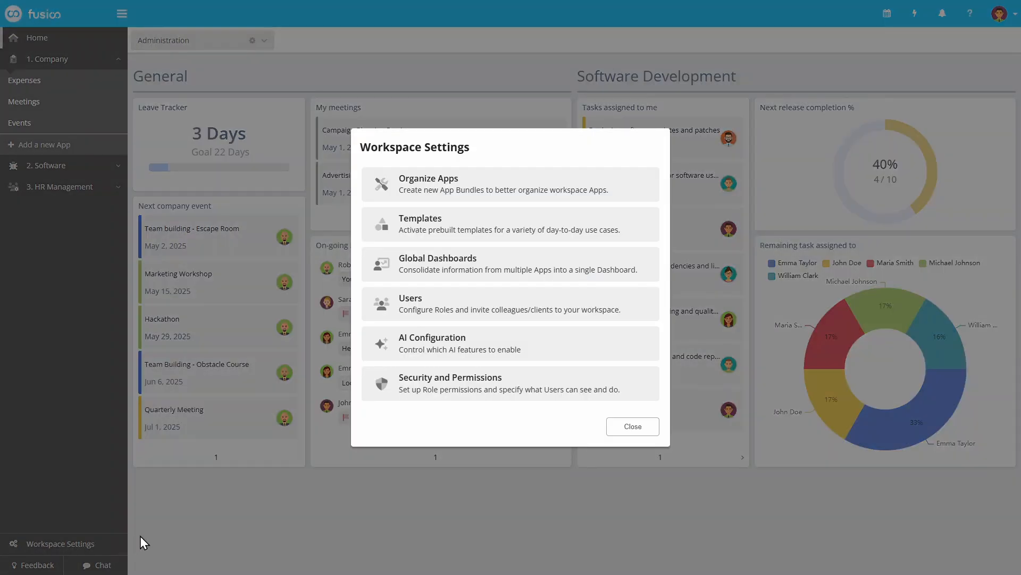
left_click(647, 316)
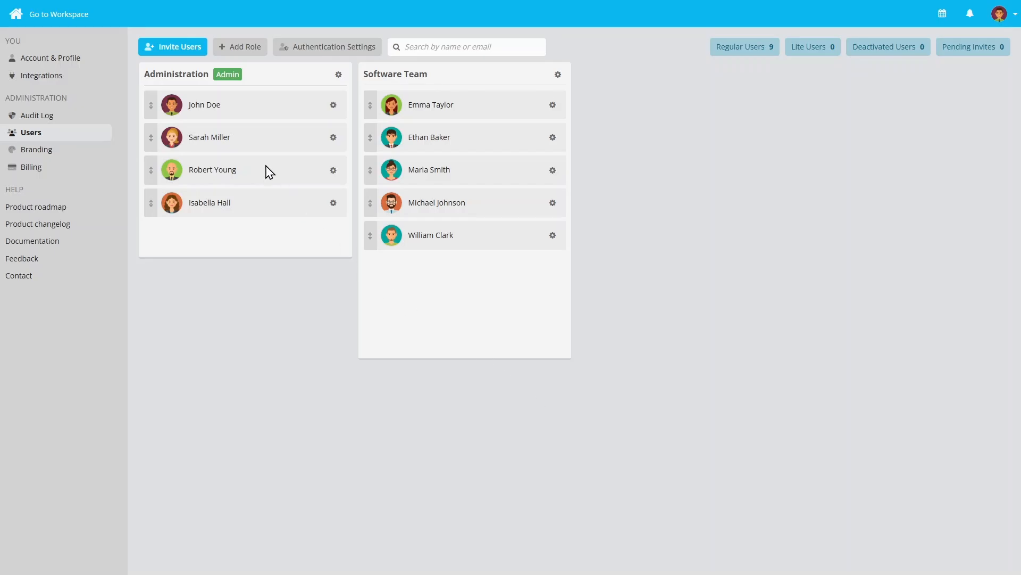
left_click(189, 61)
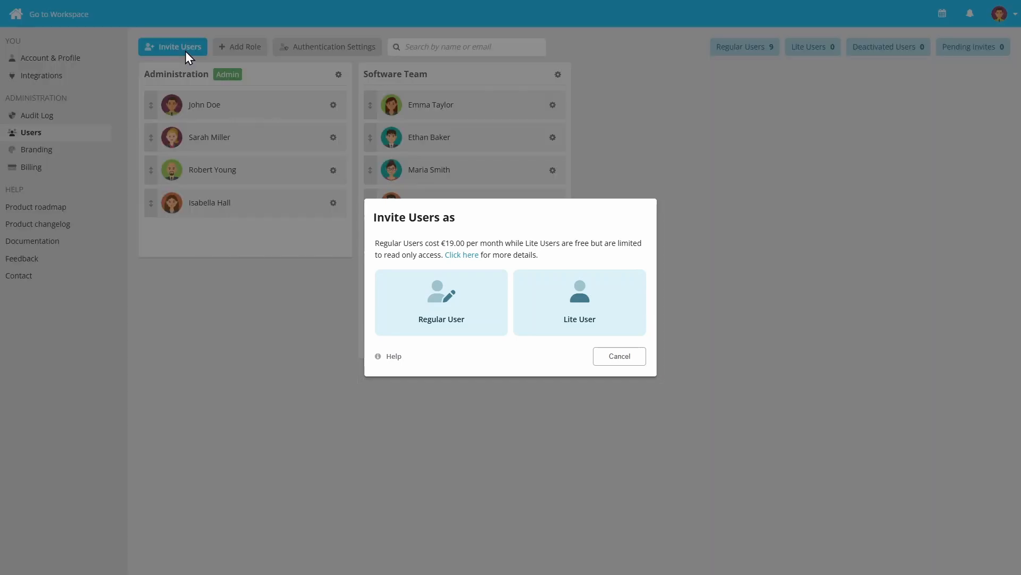
left_click(636, 364)
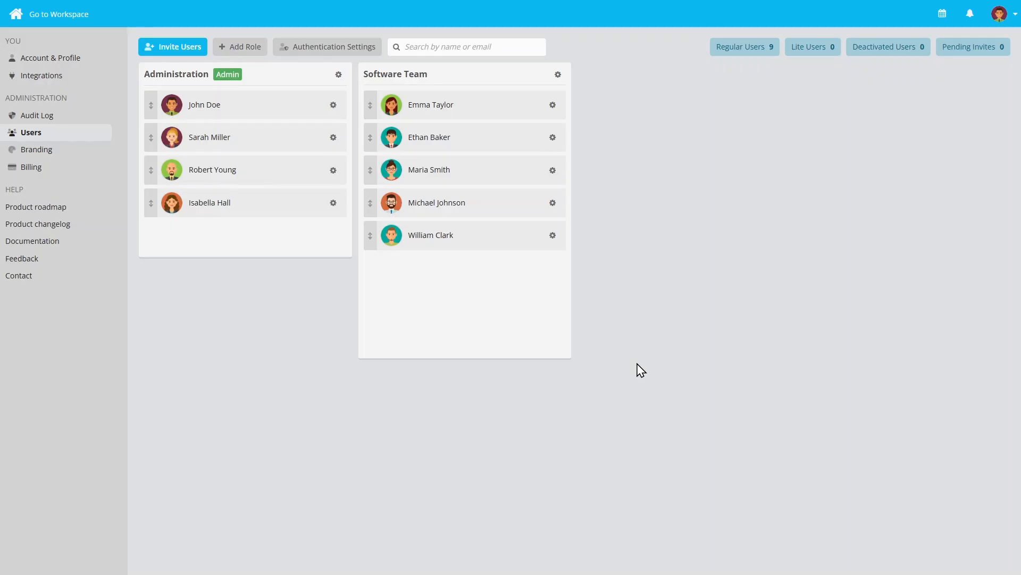
Step: Add a Human Resources role and move the third and fourth Administration users into it
left_click(251, 54)
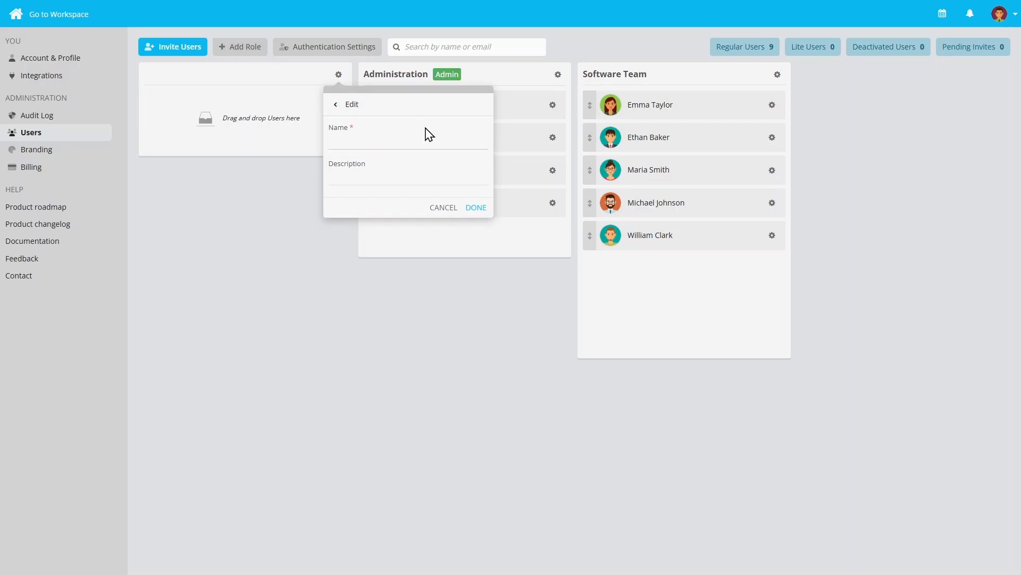
type("Human Resources")
left_click(477, 207)
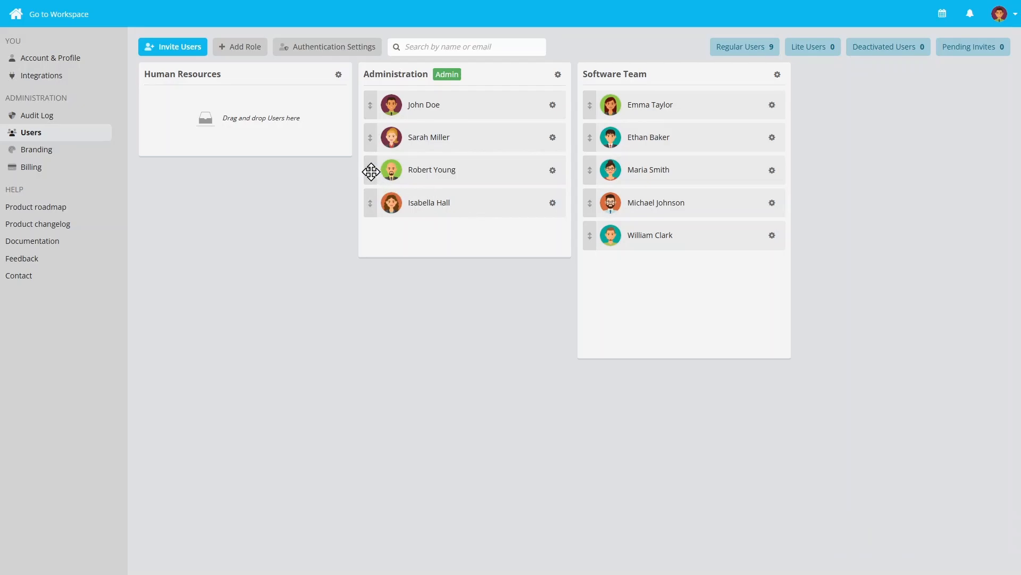
left_click_drag(370, 170, 221, 126)
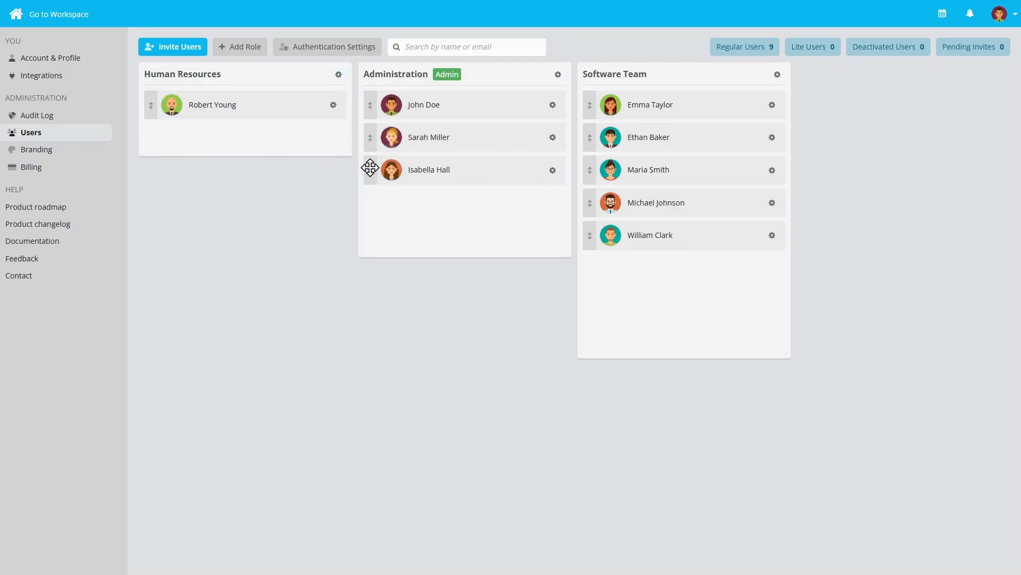
left_click_drag(370, 170, 228, 136)
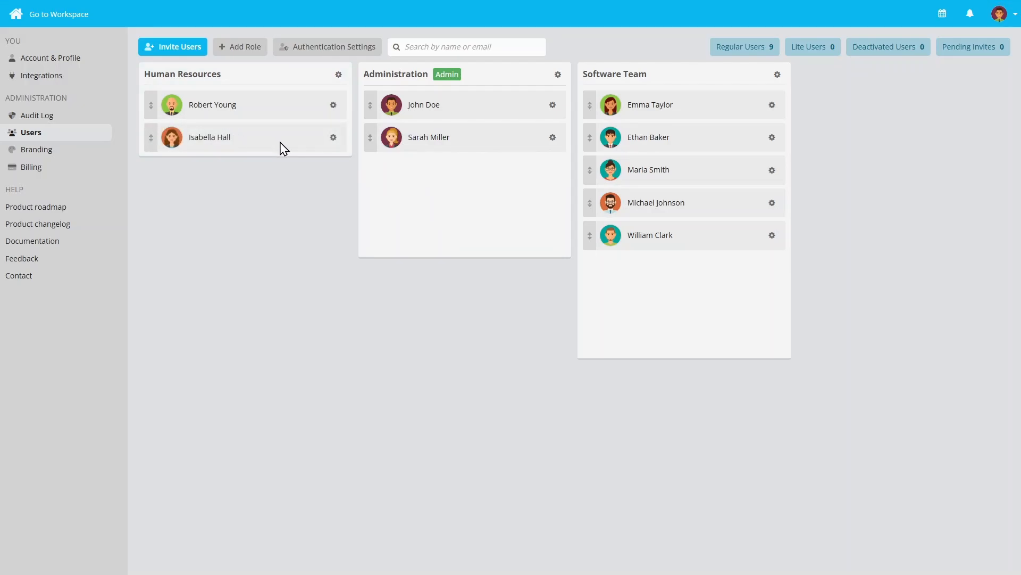
Step: Set the Human Resources role's admin access level to Builder Access and save it
left_click(339, 75)
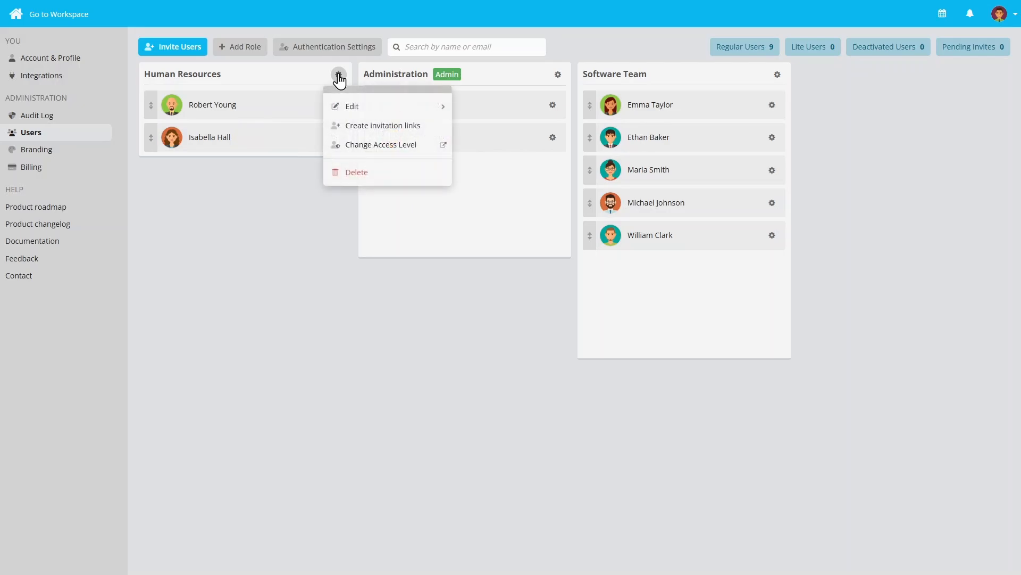
left_click(428, 155)
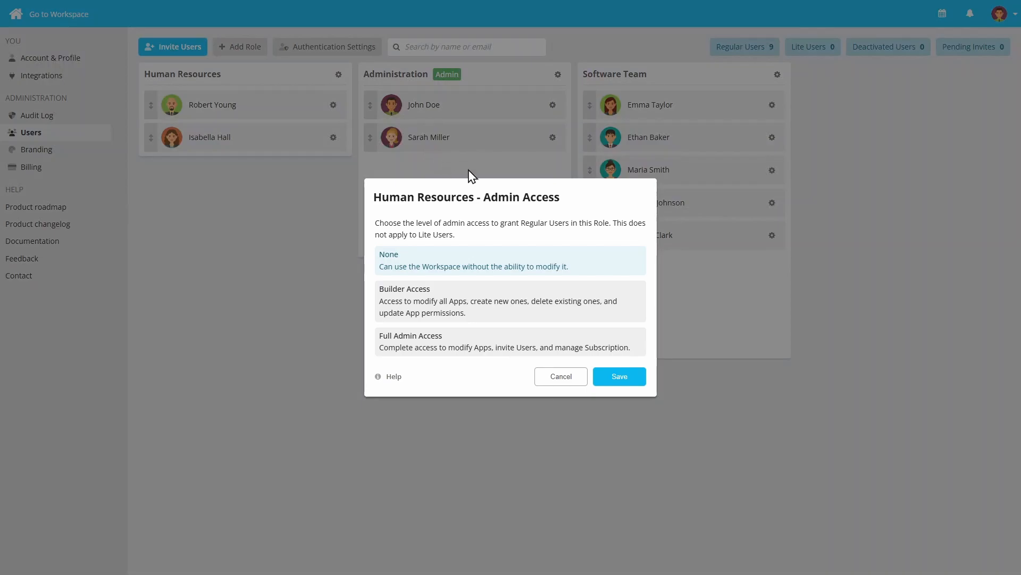
left_click(636, 313)
left_click(620, 376)
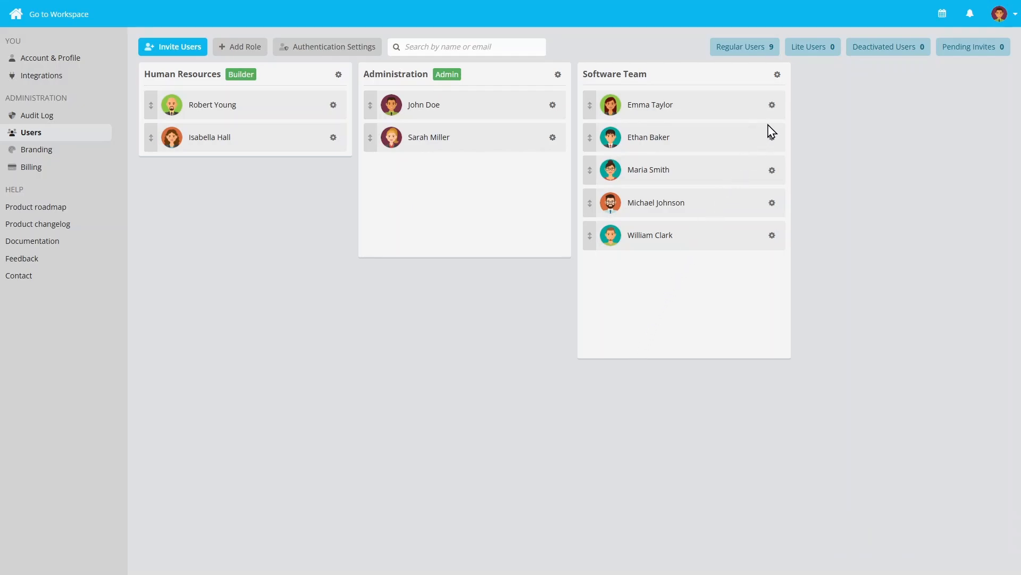
Step: Grant the first Software Team user access to modify the Issues and Releases apps, and save
left_click(772, 105)
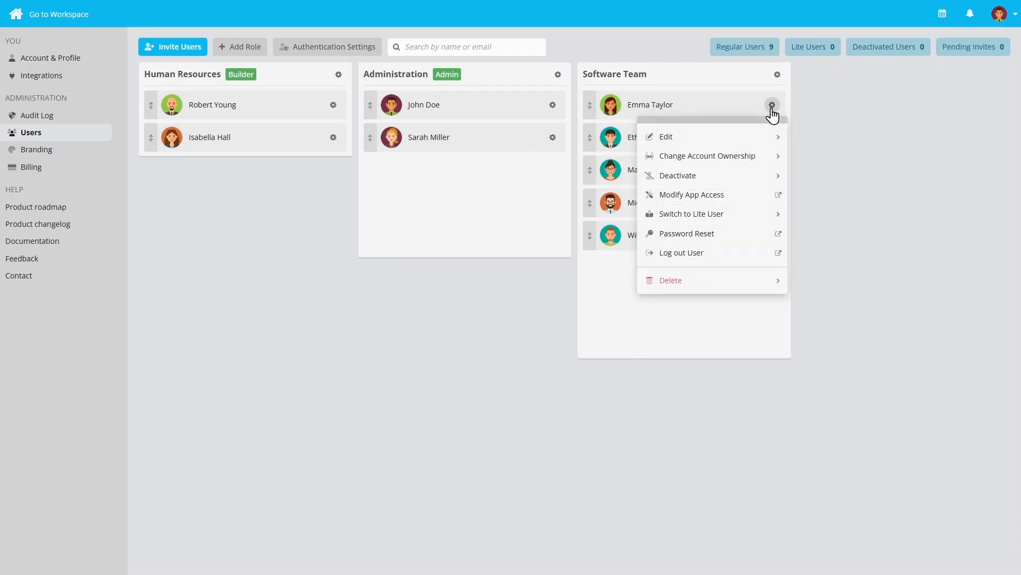
left_click(755, 204)
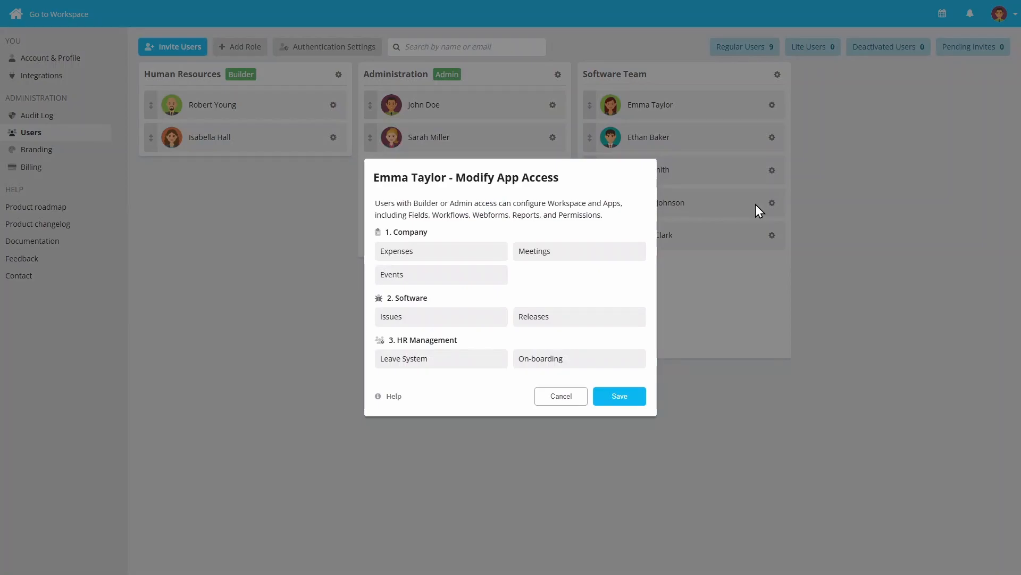
left_click(491, 324)
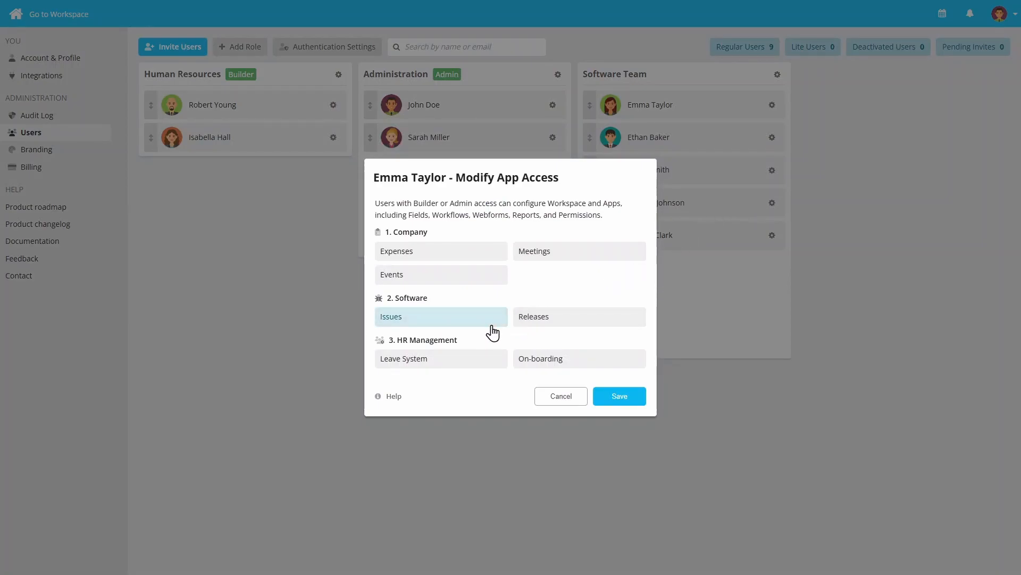
left_click(601, 324)
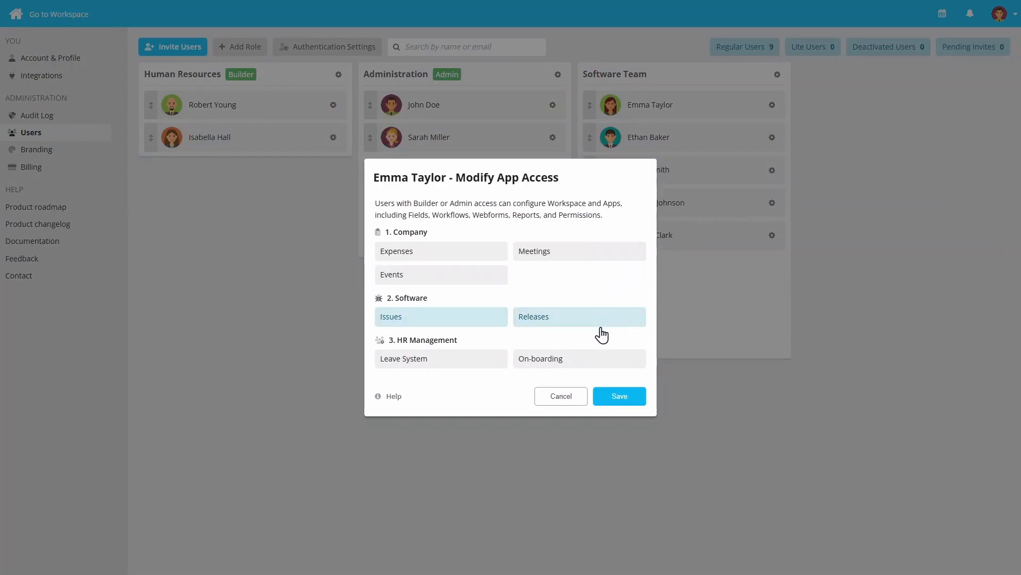
left_click(627, 403)
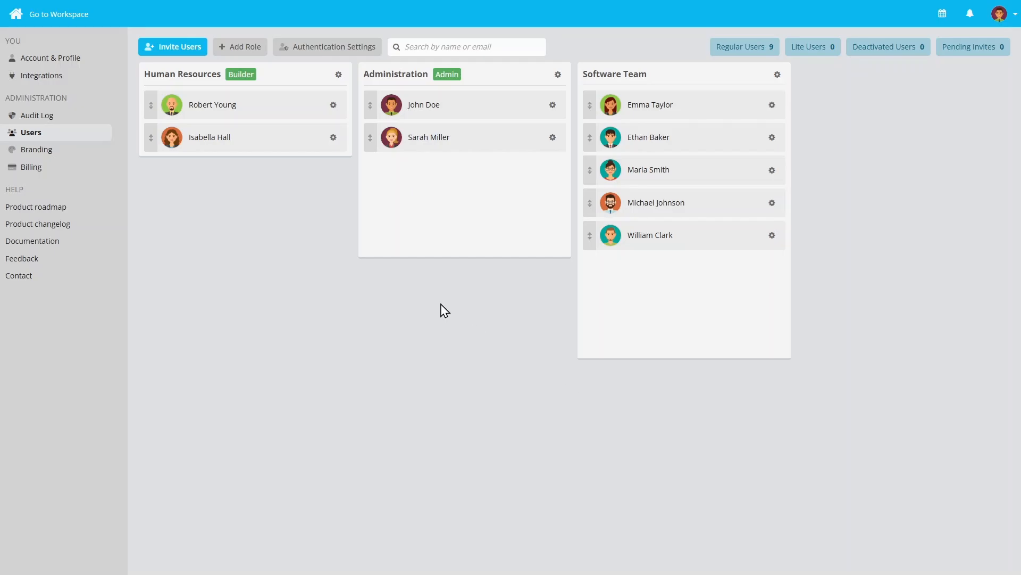
Step: In the workspace's Security and Permissions settings, remove the Software Team role's access to the Expenses app and save
left_click(59, 22)
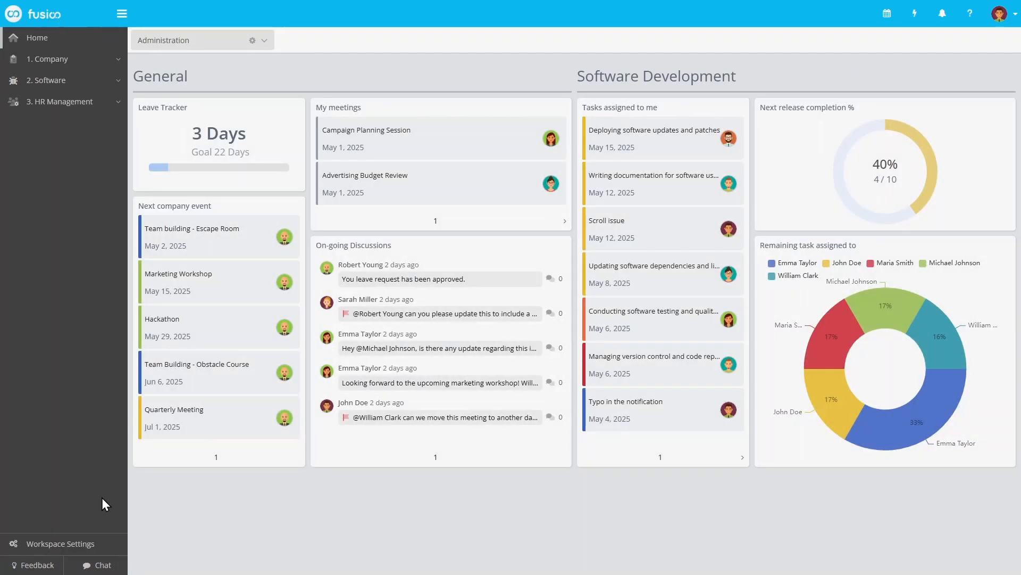
left_click(115, 552)
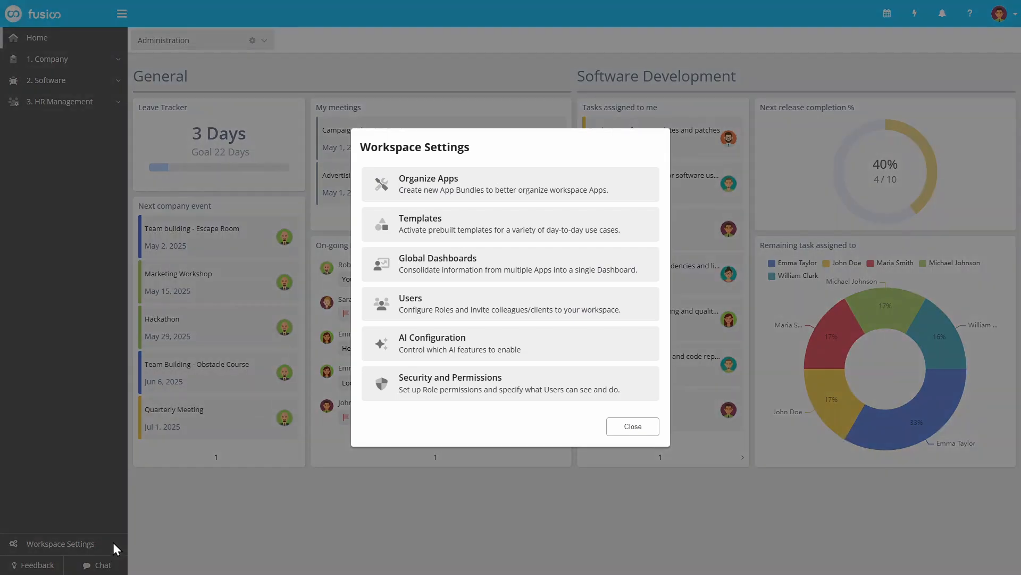
left_click(637, 390)
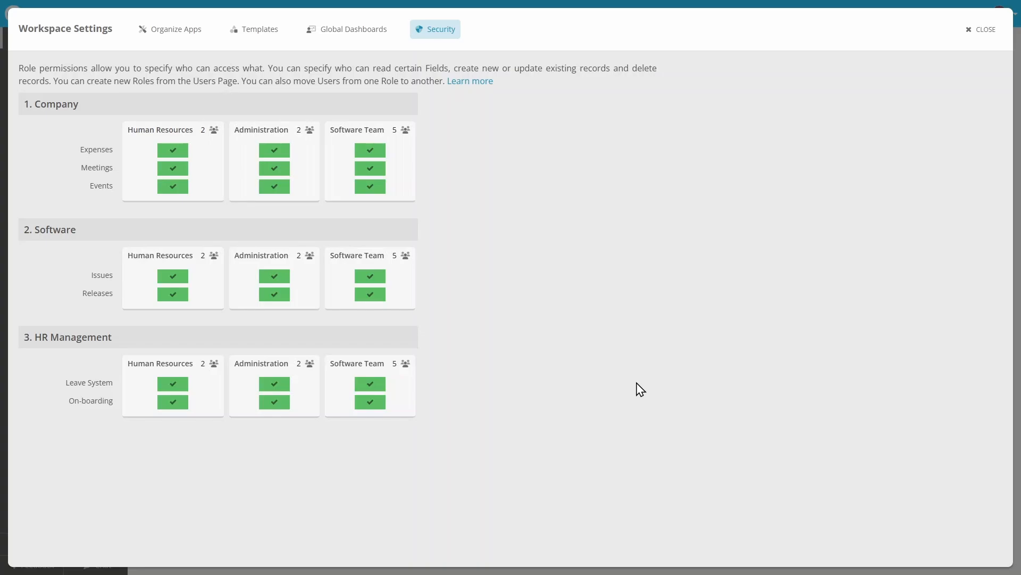
left_click(381, 153)
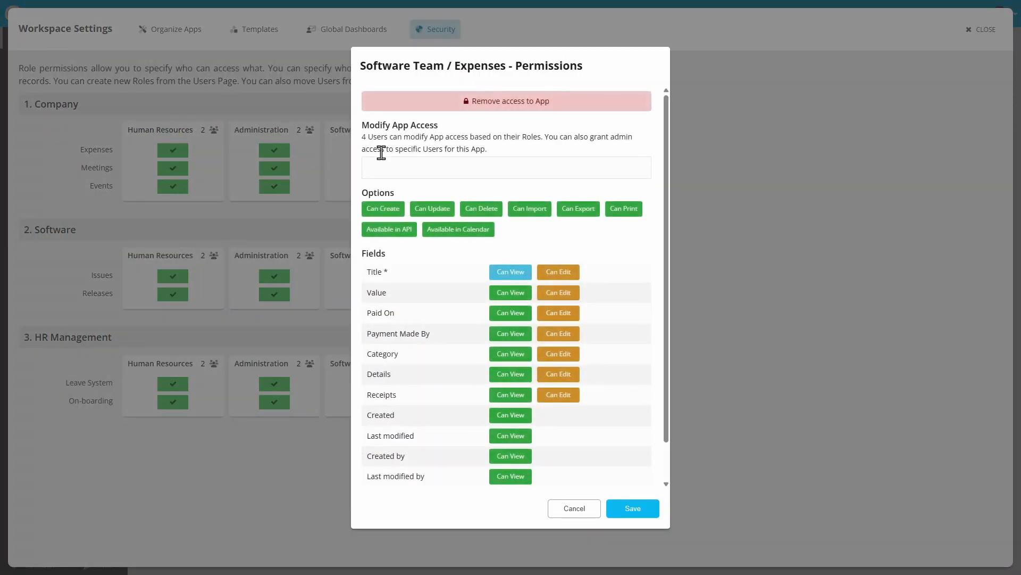
left_click(607, 101)
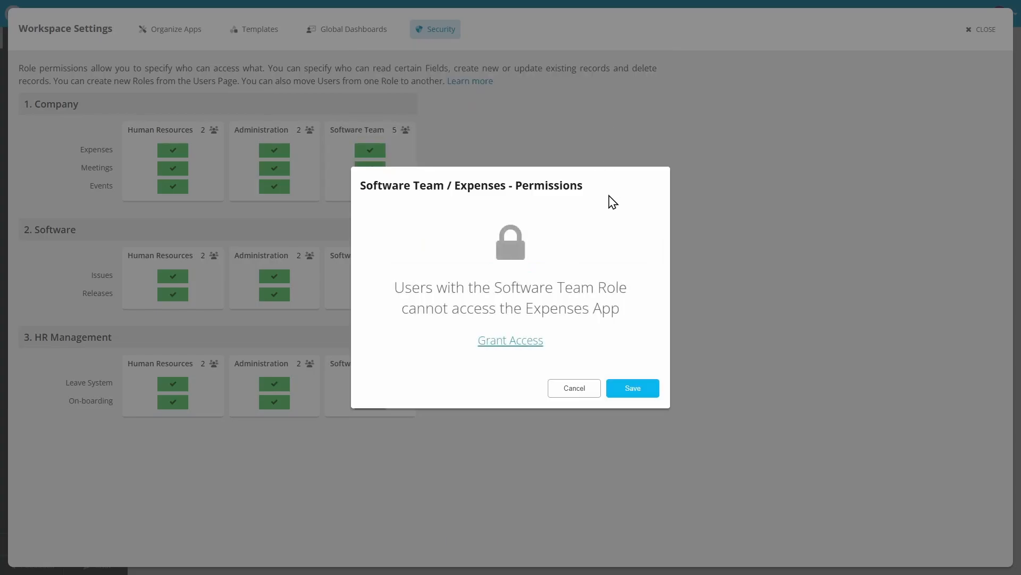
left_click(636, 400)
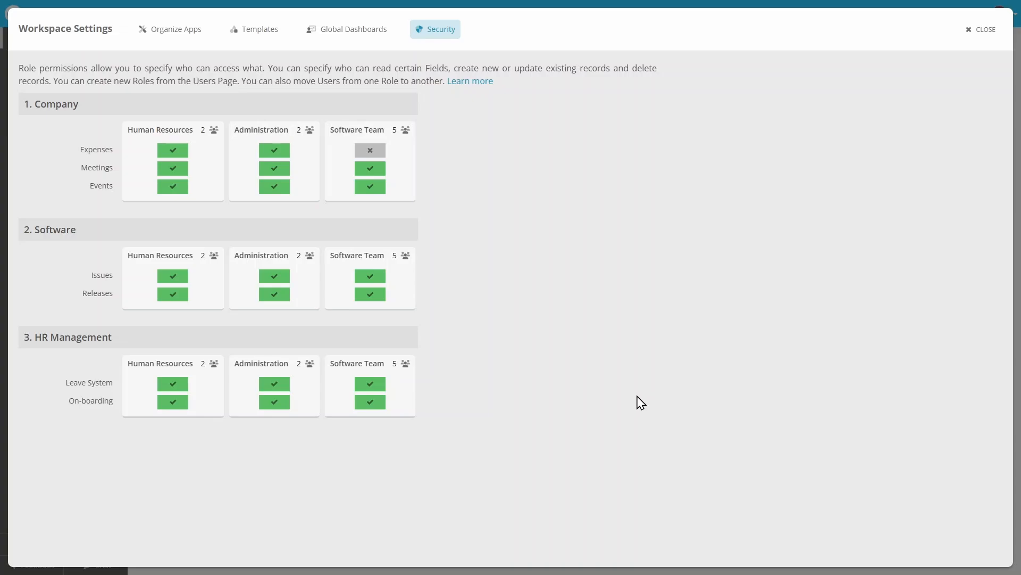
Step: In the Events app's security settings, turn off Can Create, Can Update, Can Delete and Can Import for the Software Team role
left_click(380, 192)
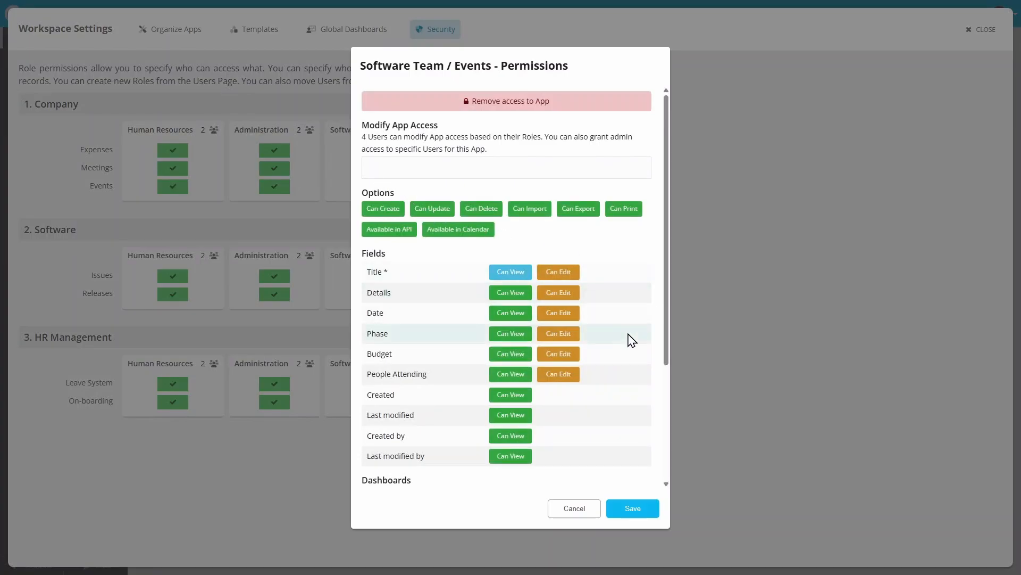
left_click(586, 520)
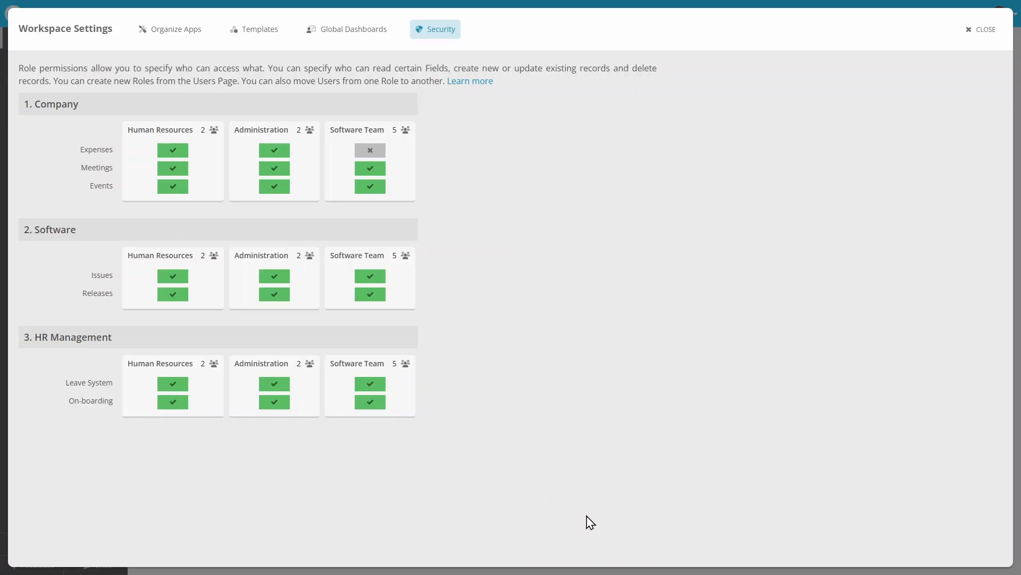
left_click(107, 197)
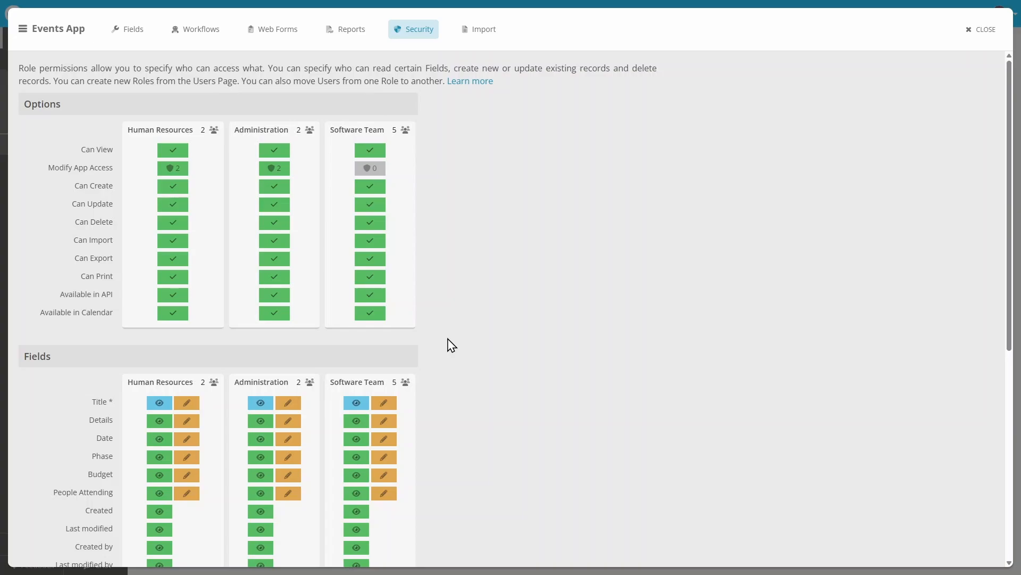
left_click(384, 191)
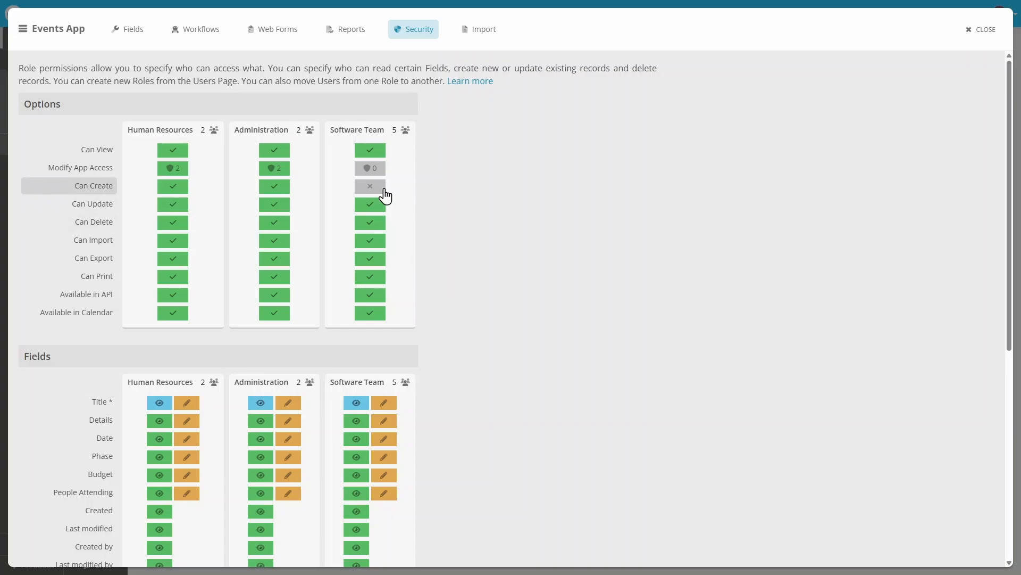
left_click(379, 208)
left_click(379, 230)
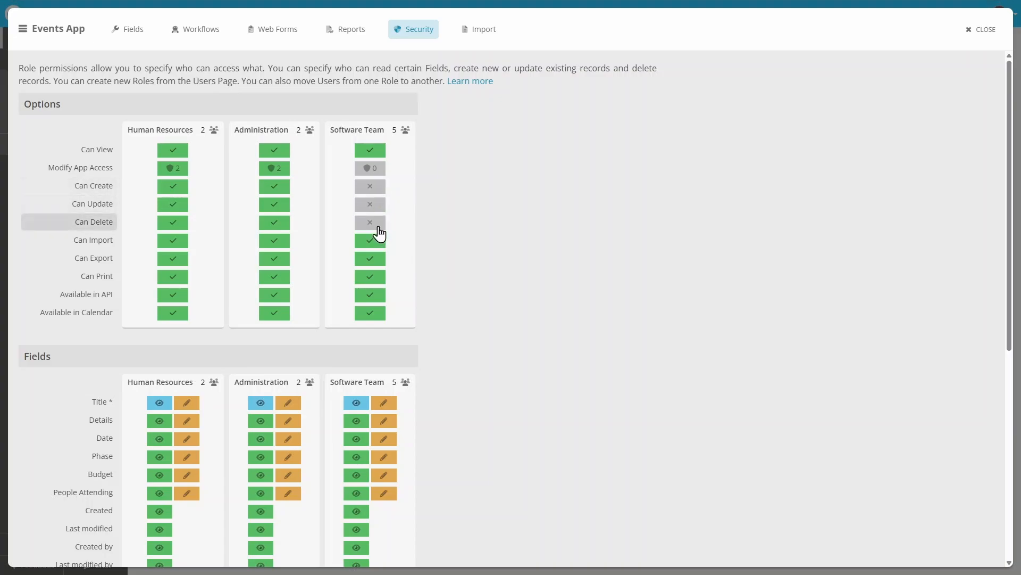
left_click(381, 245)
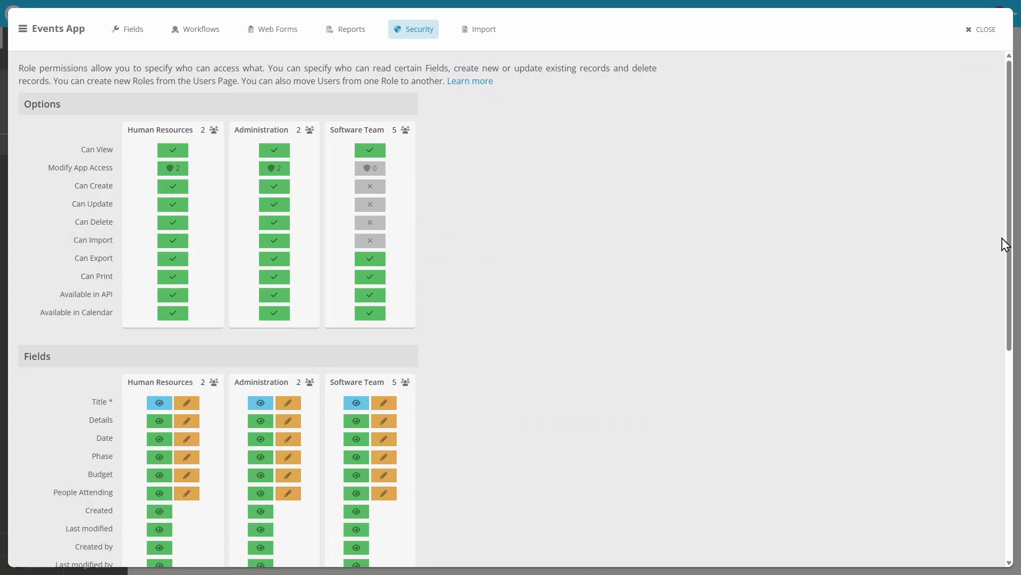
Step: Remove the Software Team role's permission to view the Budget field of the Events app
left_click_drag(1006, 244, 1003, 345)
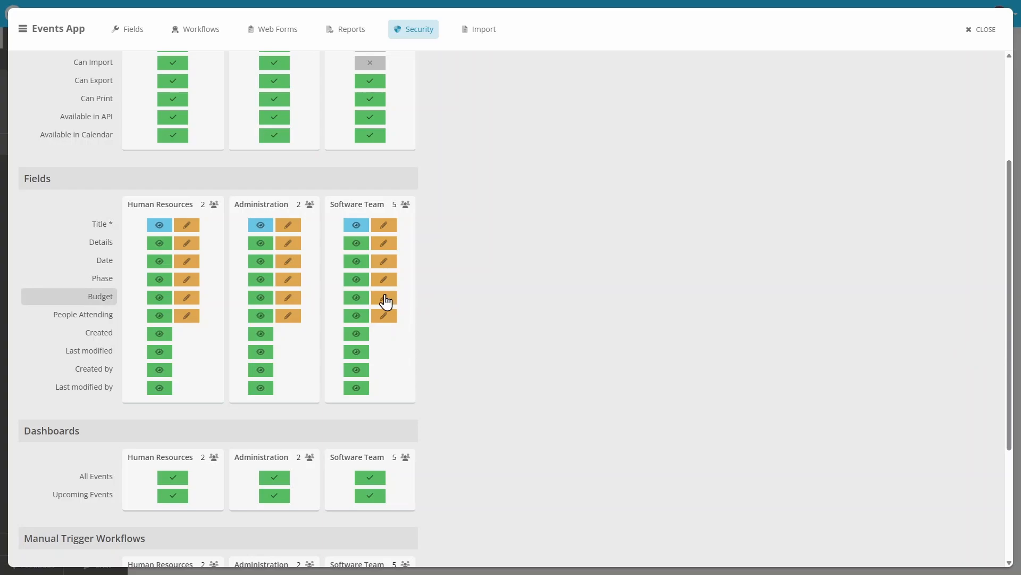
left_click(359, 301)
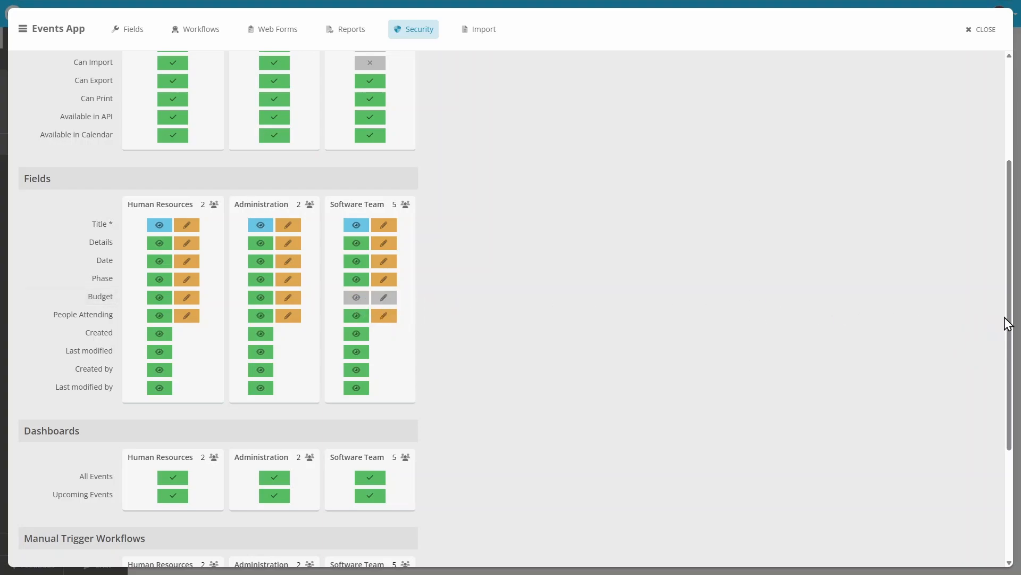
Step: Revoke the Software Team role's access to the All Events dashboard, the manual send-reminders workflow and the Post event report
left_click_drag(1010, 321, 986, 463)
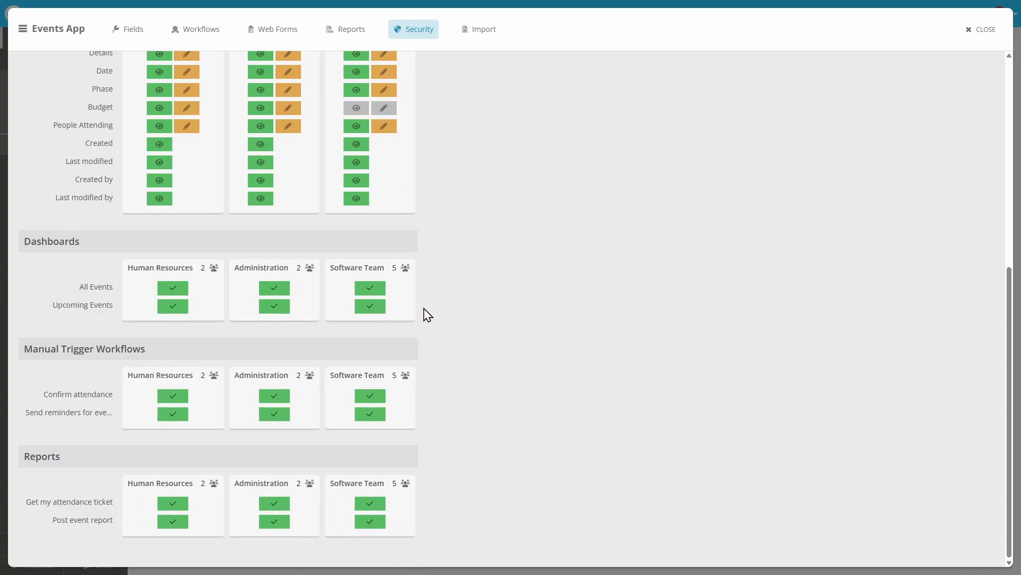
left_click(378, 291)
left_click(380, 419)
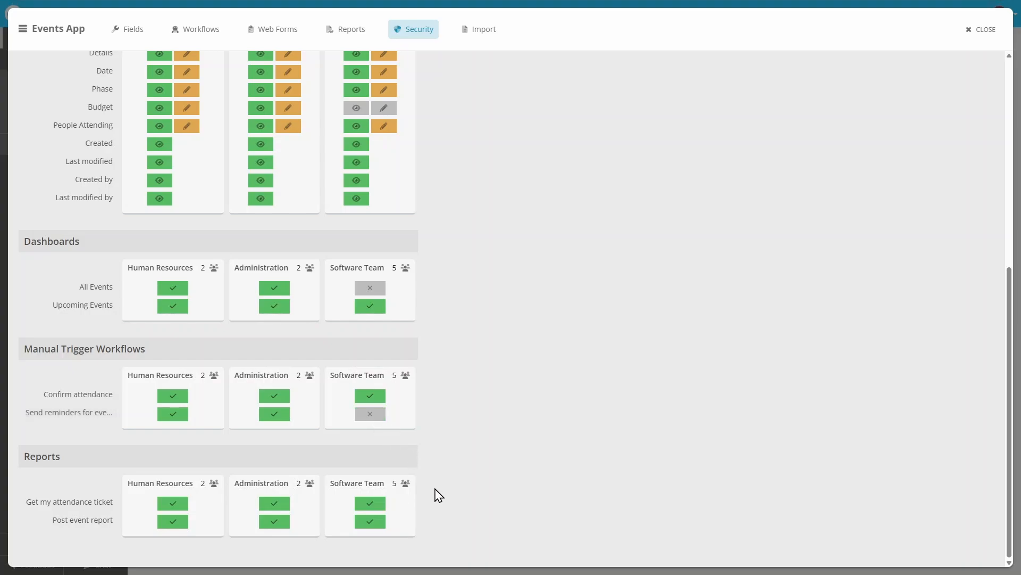
left_click(379, 527)
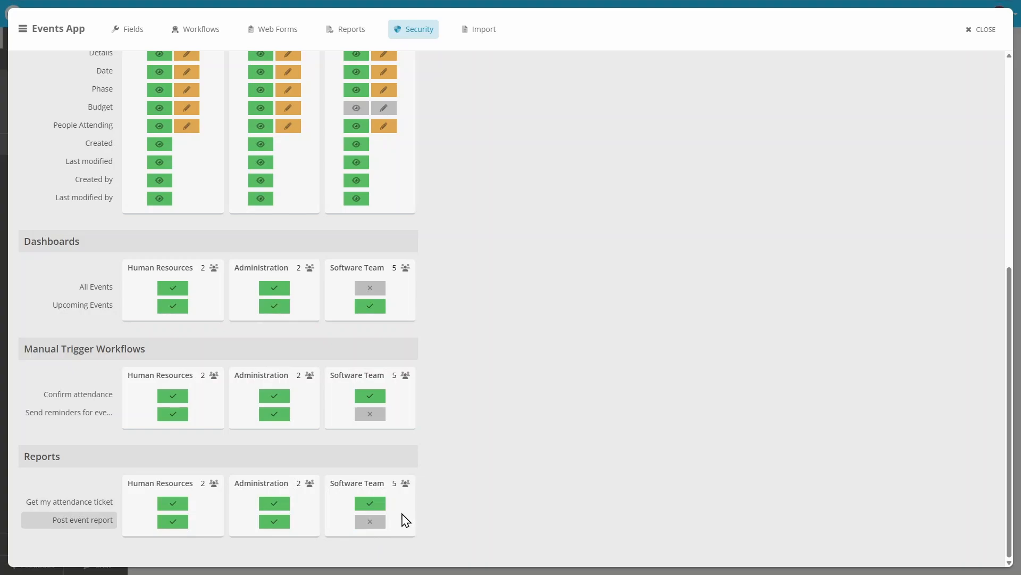